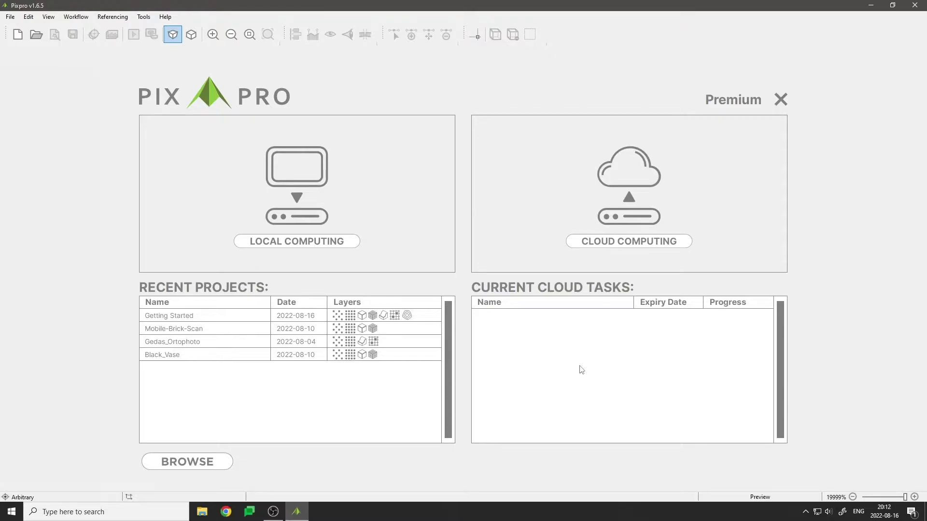
Start a new cloud project named 'Cloud Computing'.
{"action": "left_click", "coordinate": [631, 209]}
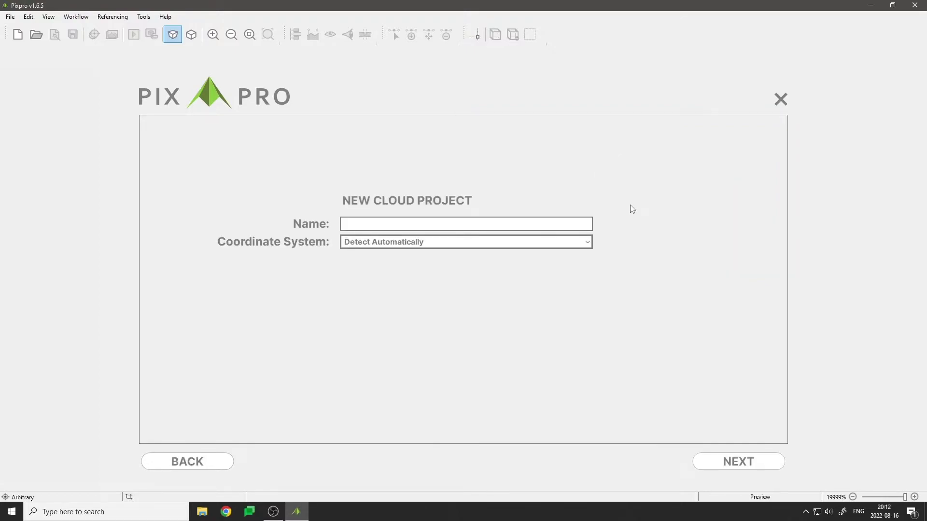
{"action": "type", "text": "Cloud Computing"}
{"action": "left_click", "coordinate": [760, 468]}
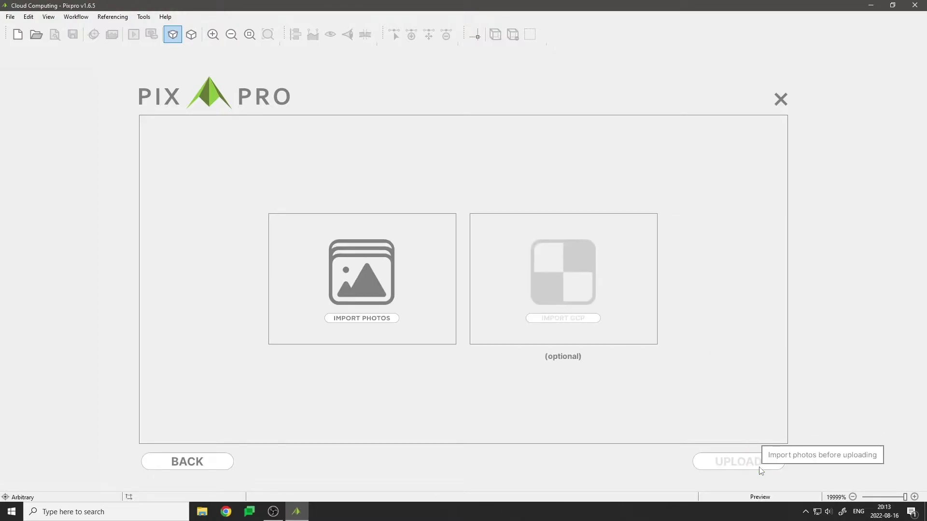
Import all 28 photos DJI_0029–DJI_0059 from Dataset sample 1 into the photo set.
{"action": "left_click", "coordinate": [370, 307]}
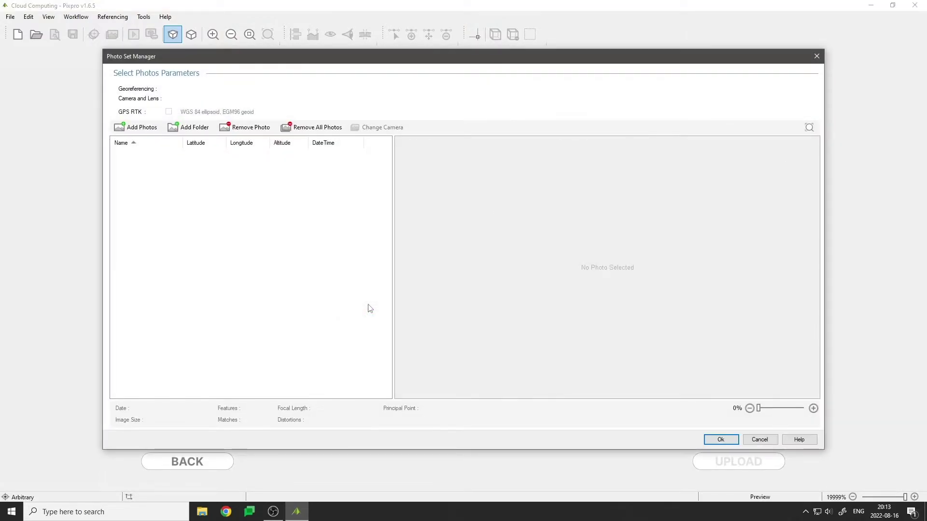
{"action": "left_click", "coordinate": [140, 129]}
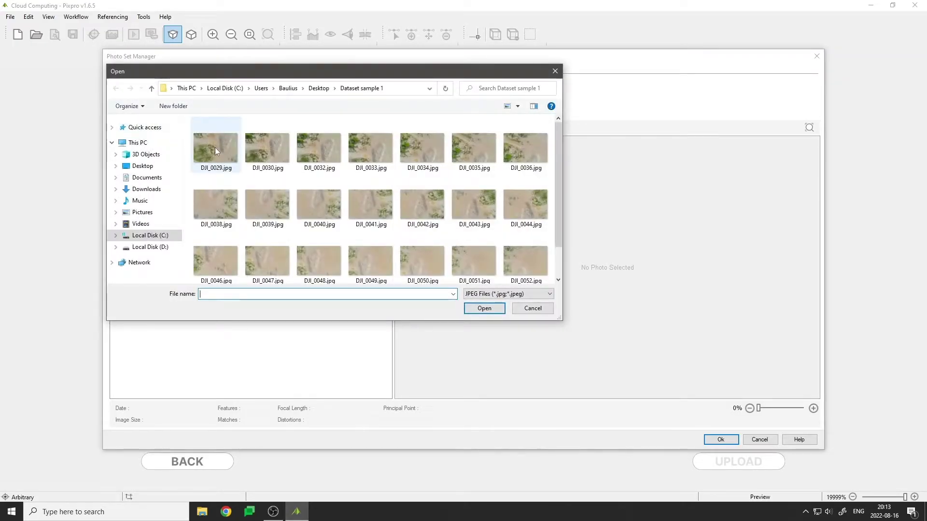
{"action": "left_click", "coordinate": [216, 147]}
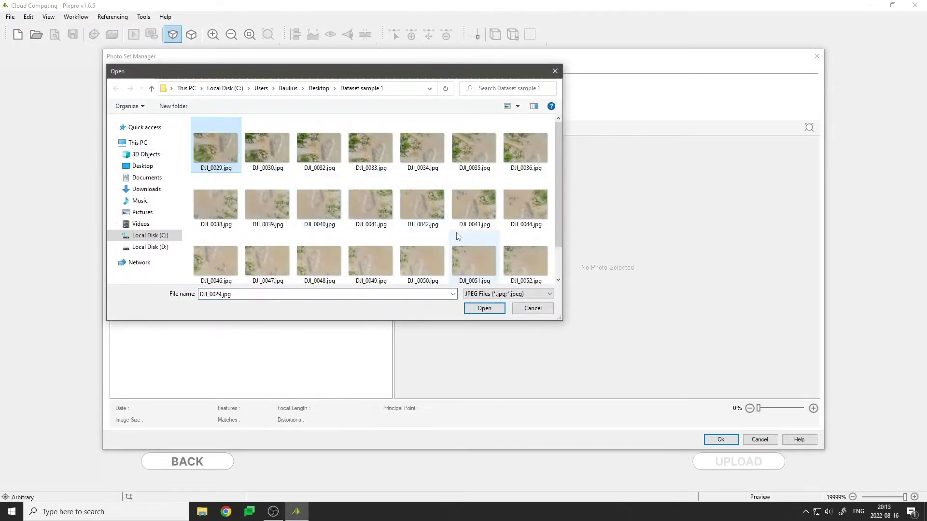
{"action": "scroll", "coordinate": [509, 254], "scroll_direction": "down", "scroll_amount": 1}
{"action": "left_click", "coordinate": [516, 258], "text": "shift"}
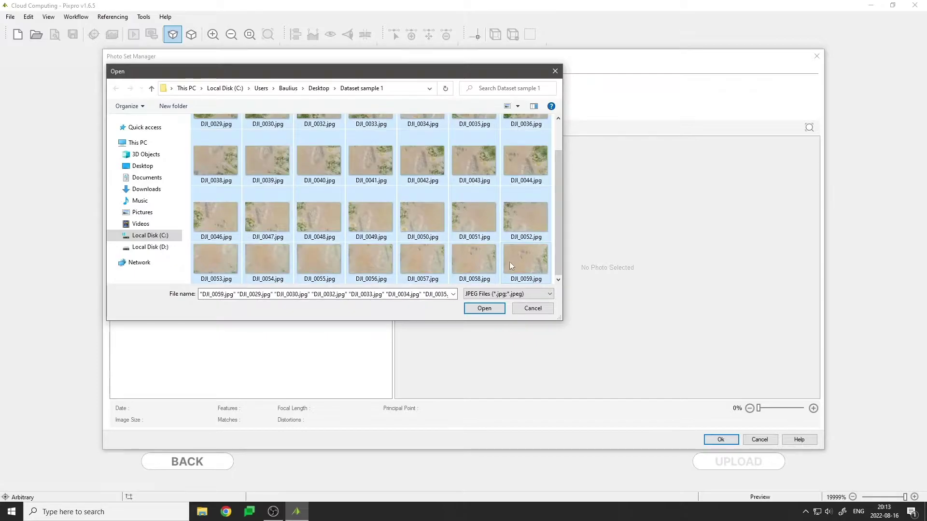
{"action": "left_click", "coordinate": [484, 308]}
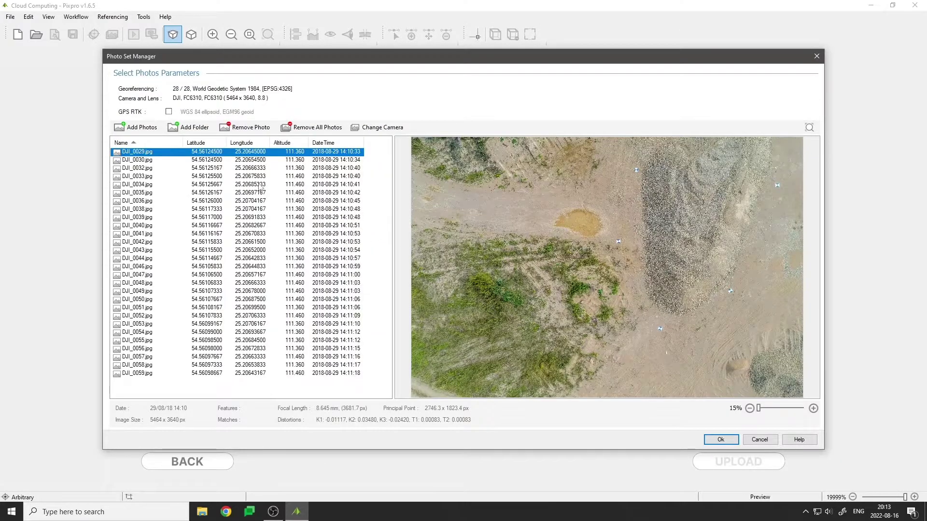
{"action": "left_click_drag", "start_coordinate": [209, 153], "coordinate": [211, 210]}
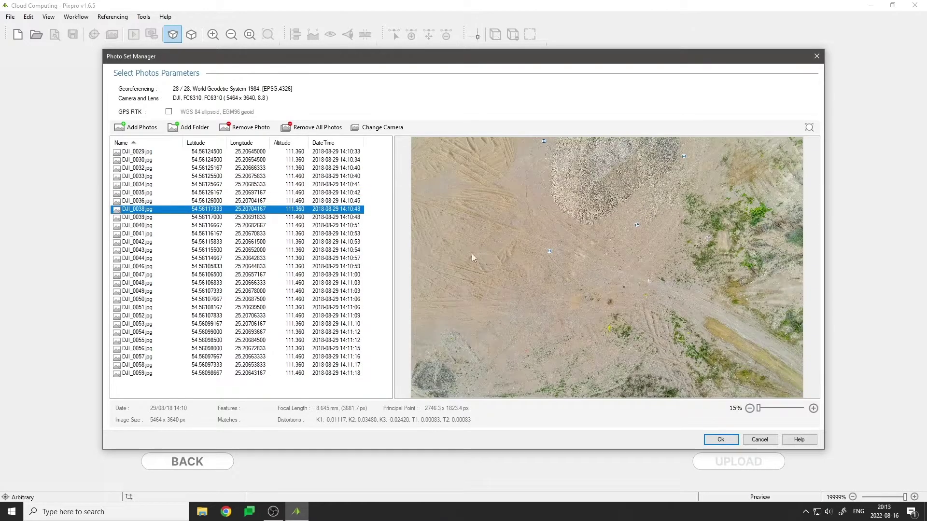
{"action": "left_click", "coordinate": [720, 440]}
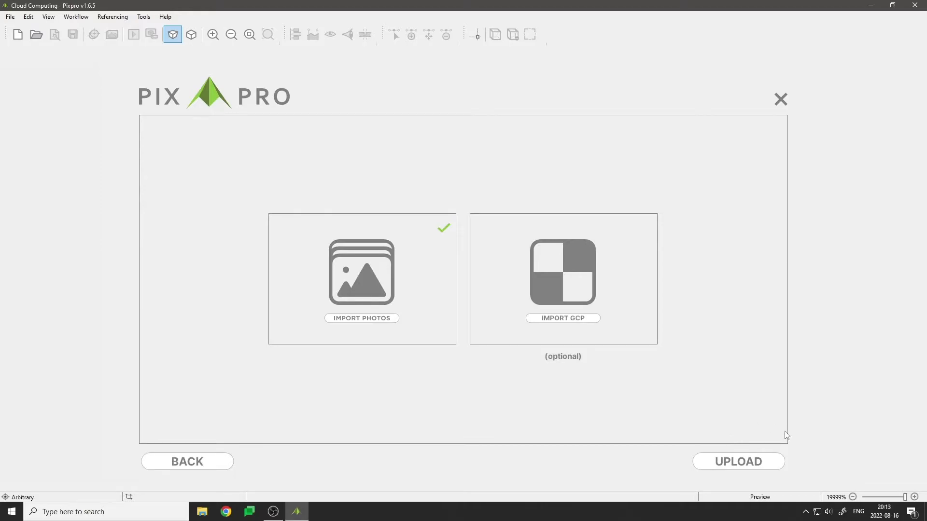
Upload the photos, then download the processed Cloud Computing task with default name and location, and open it.
{"action": "left_click", "coordinate": [777, 464]}
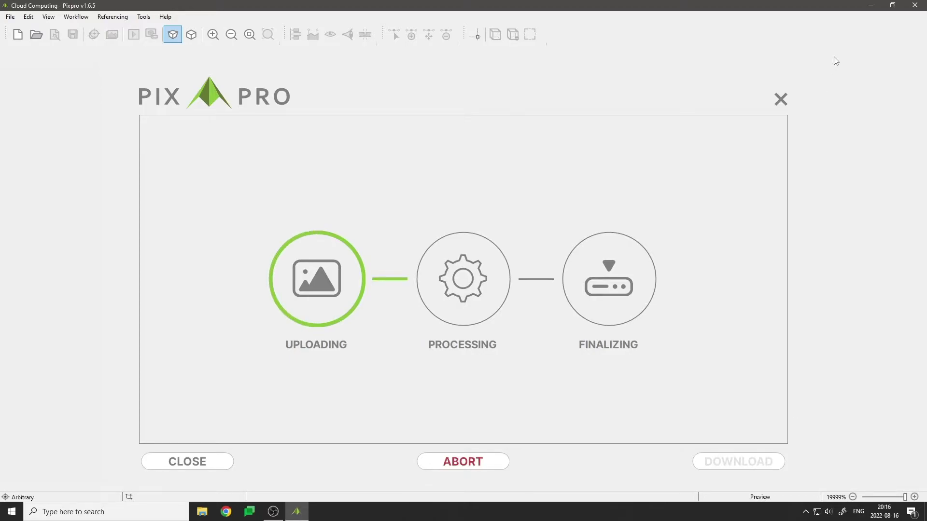
{"action": "left_click", "coordinate": [919, 10]}
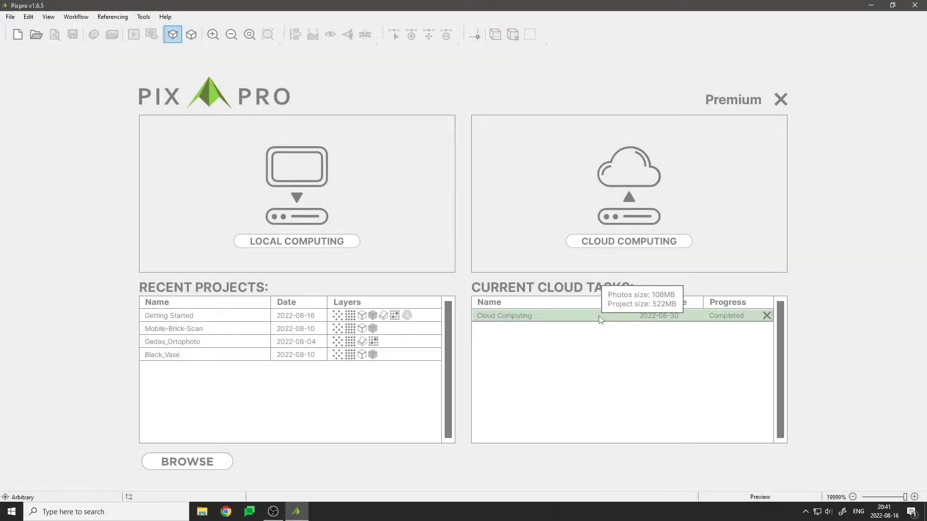
{"action": "double_click", "coordinate": [599, 315]}
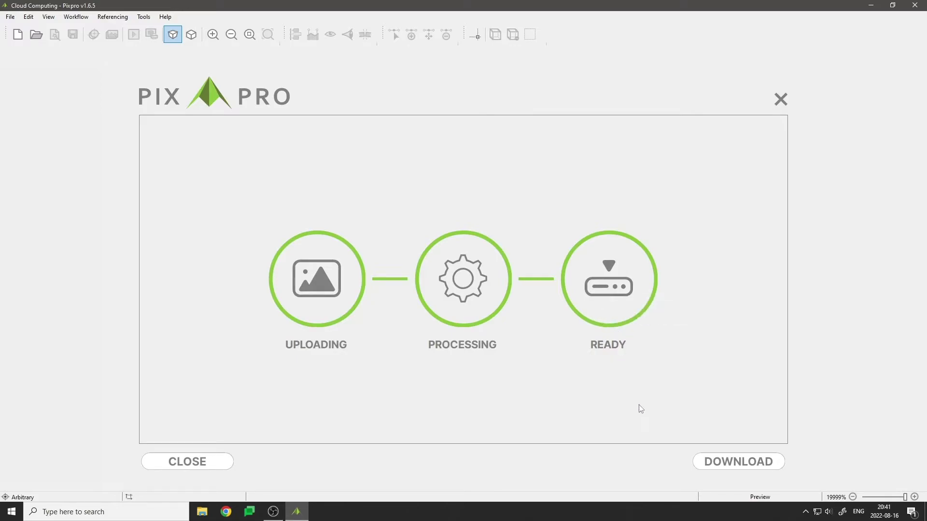
{"action": "left_click", "coordinate": [775, 462]}
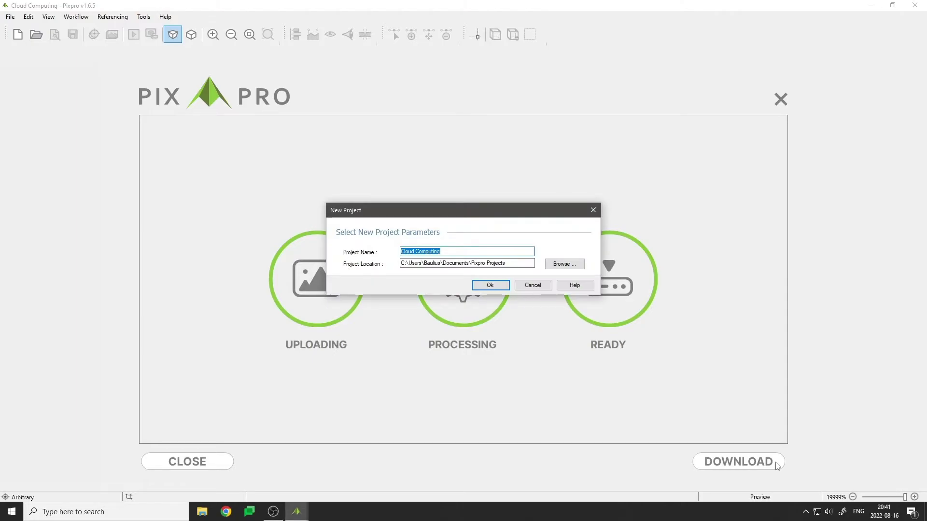
{"action": "left_click", "coordinate": [506, 288]}
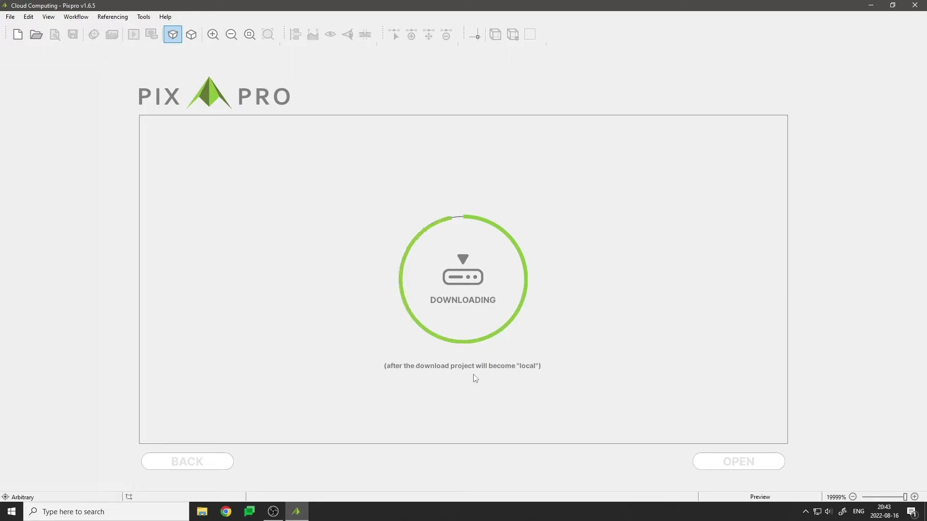
{"action": "left_click", "coordinate": [770, 463]}
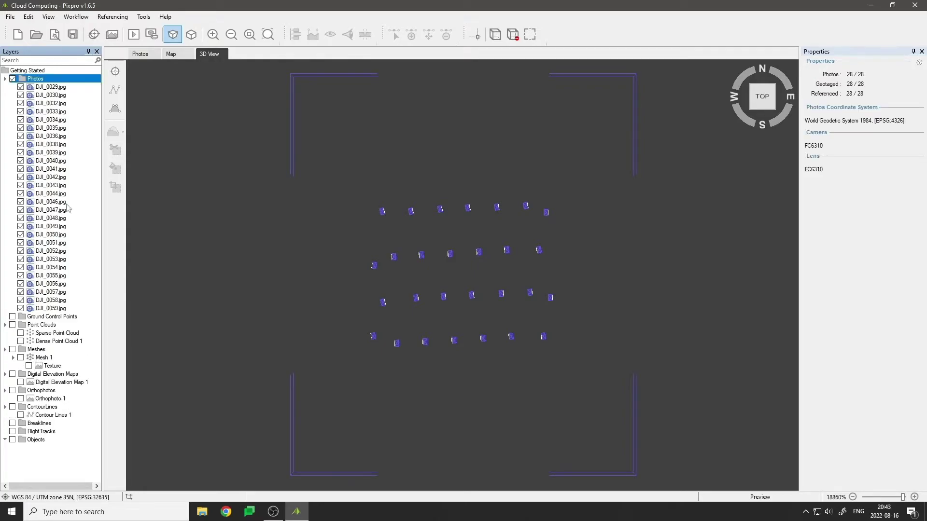
Inspect photos DJI_0029, DJI_0030 and DJI_0032, then briefly show the sparse and dense point clouds.
{"action": "left_click", "coordinate": [47, 88]}
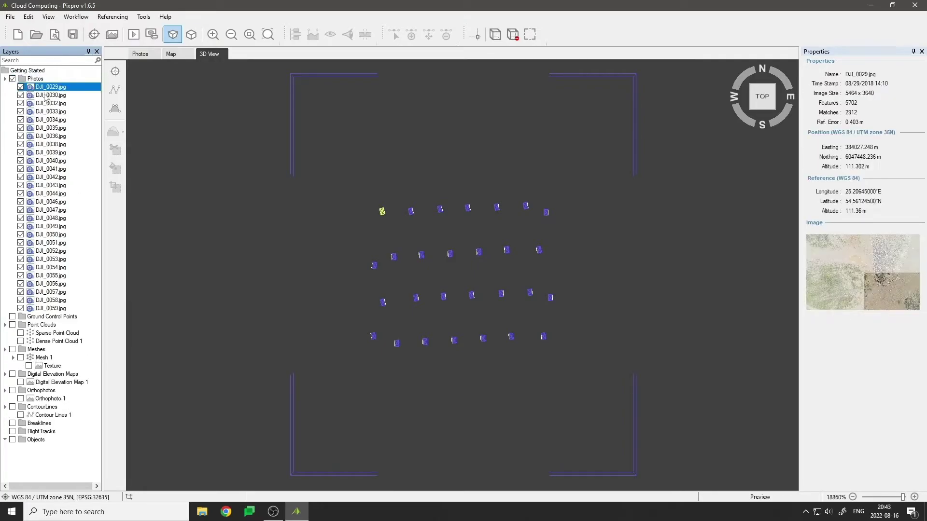
{"action": "left_click", "coordinate": [46, 96]}
{"action": "left_click", "coordinate": [47, 103]}
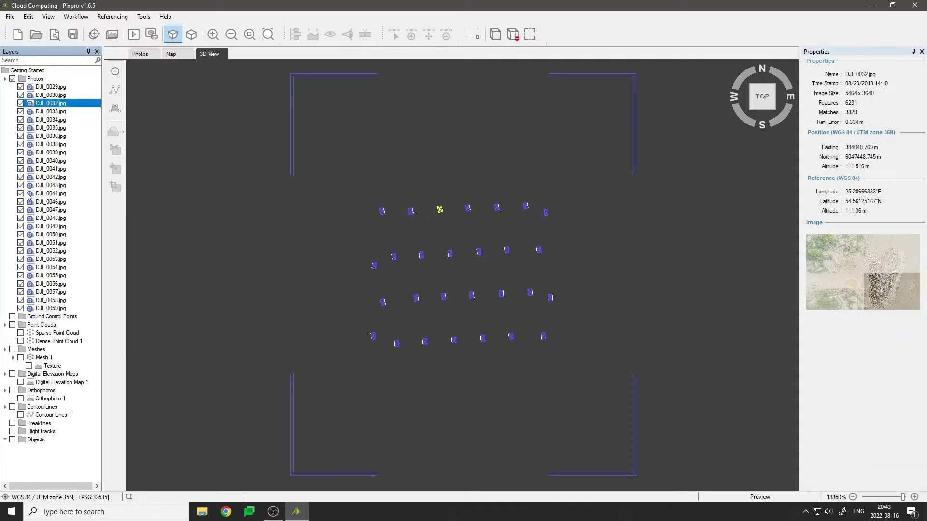
{"action": "left_click", "coordinate": [20, 334]}
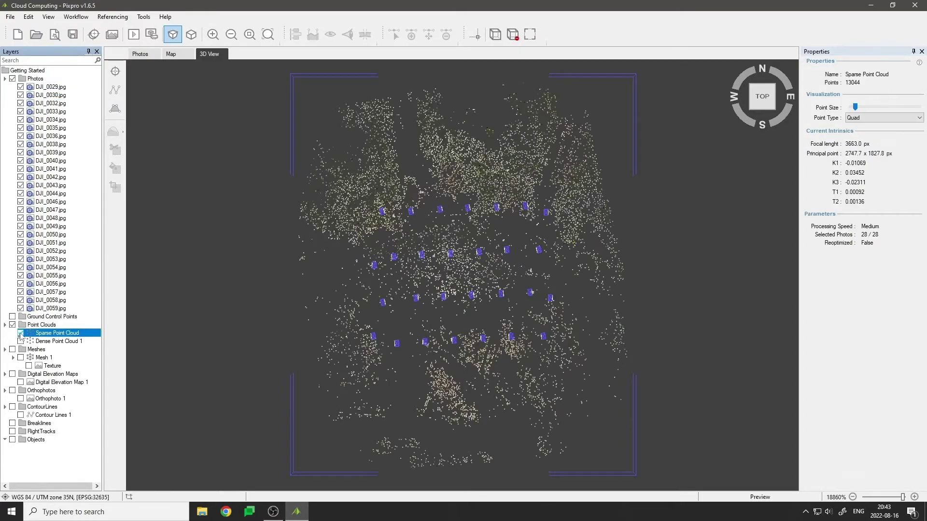
{"action": "left_click", "coordinate": [20, 333]}
{"action": "left_click", "coordinate": [20, 341]}
{"action": "left_click", "coordinate": [21, 341]}
Display Mesh 1 and toggle its photo texture off and back on.
{"action": "left_click", "coordinate": [21, 357]}
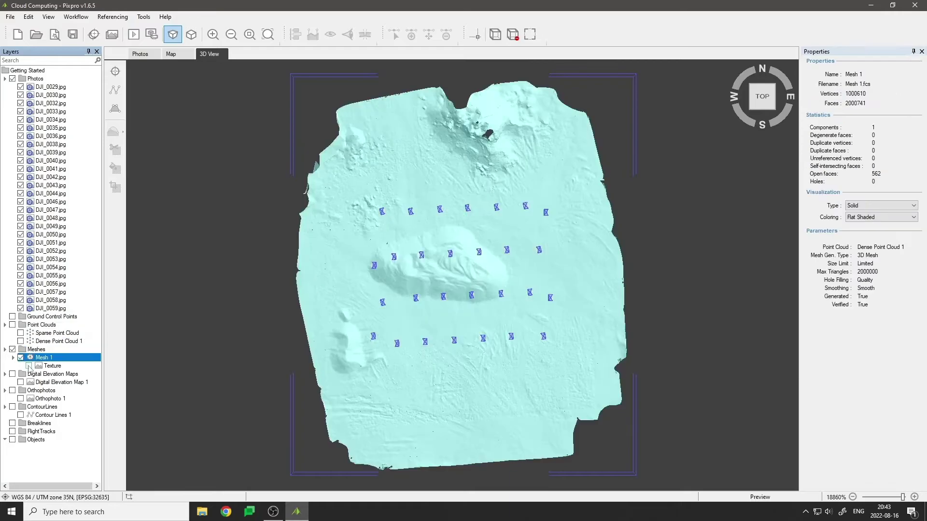
{"action": "left_click", "coordinate": [29, 367]}
{"action": "left_click", "coordinate": [28, 366]}
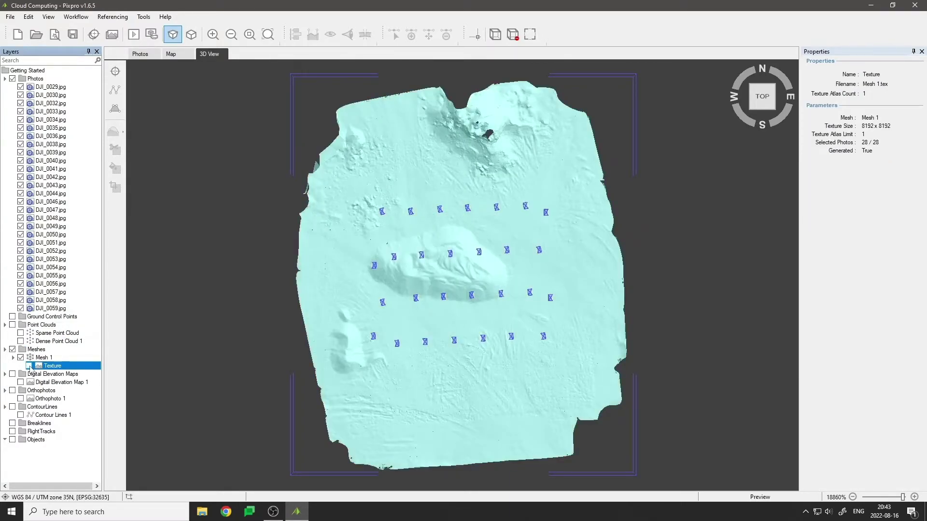
{"action": "left_click", "coordinate": [28, 366]}
Show Digital Elevation Map 1 and Orthophoto 1, then switch to white Contour Lines 1 in 3D.
{"action": "left_click", "coordinate": [21, 382]}
{"action": "left_click", "coordinate": [21, 398]}
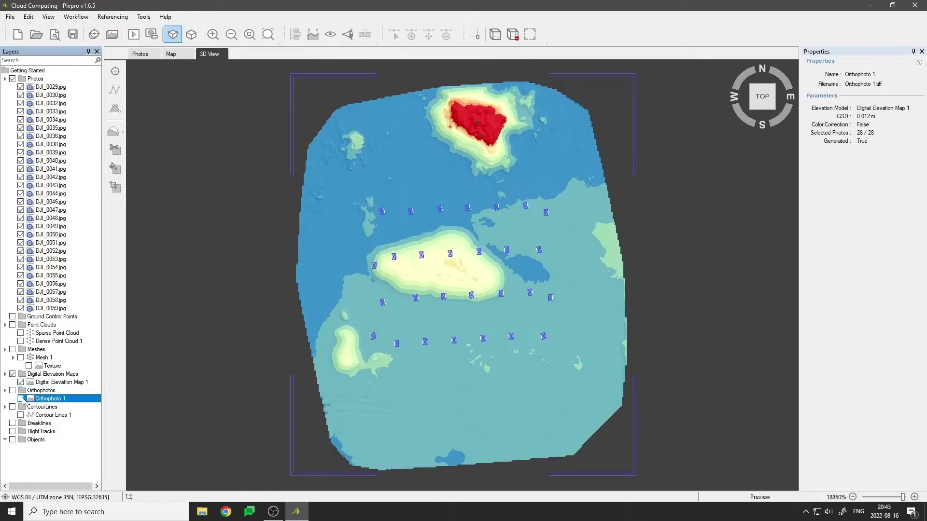
{"action": "left_click", "coordinate": [21, 399]}
{"action": "left_click", "coordinate": [21, 399]}
{"action": "left_click_drag", "start_coordinate": [401, 390], "coordinate": [415, 197]}
{"action": "left_click", "coordinate": [20, 382]}
{"action": "left_click", "coordinate": [20, 415]}
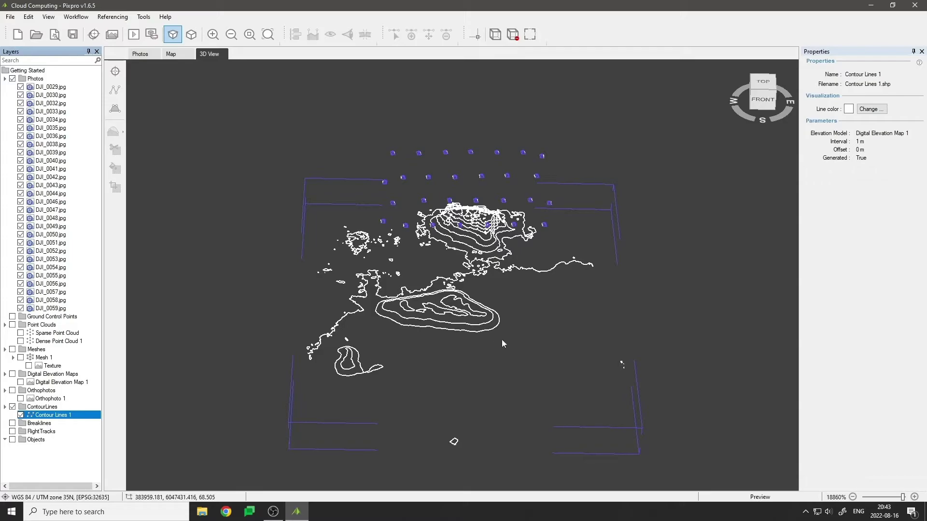
{"action": "left_click_drag", "start_coordinate": [502, 342], "coordinate": [484, 297]}
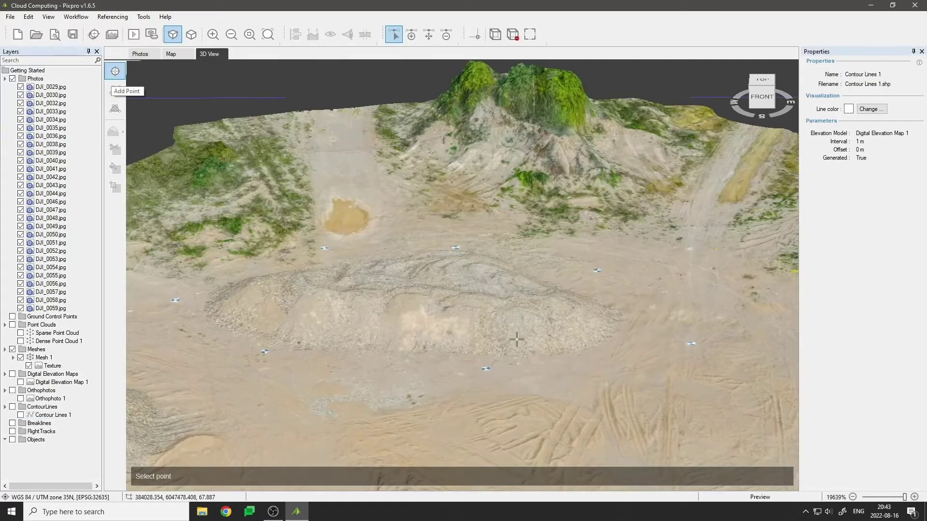
Add Point 1 on the textured model and open it for manual placement.
{"action": "left_click", "coordinate": [517, 365]}
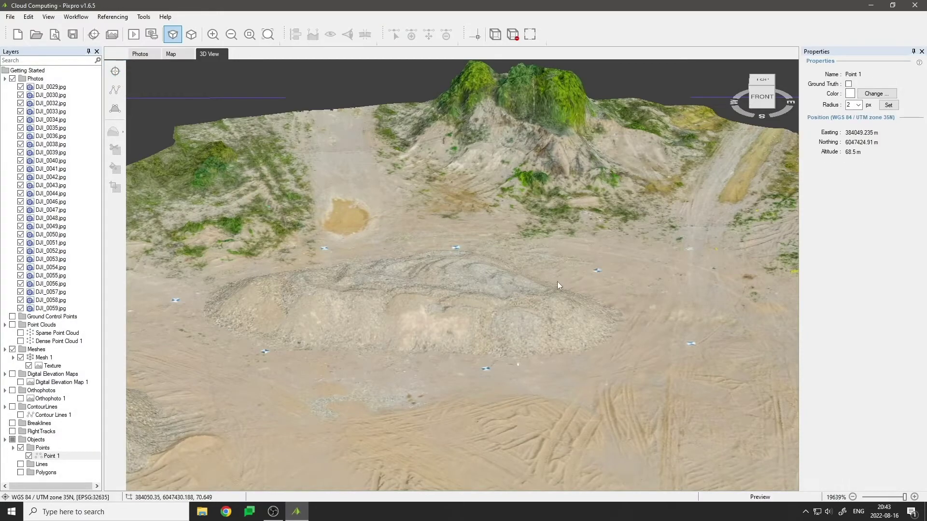
{"action": "double_click", "coordinate": [50, 455]}
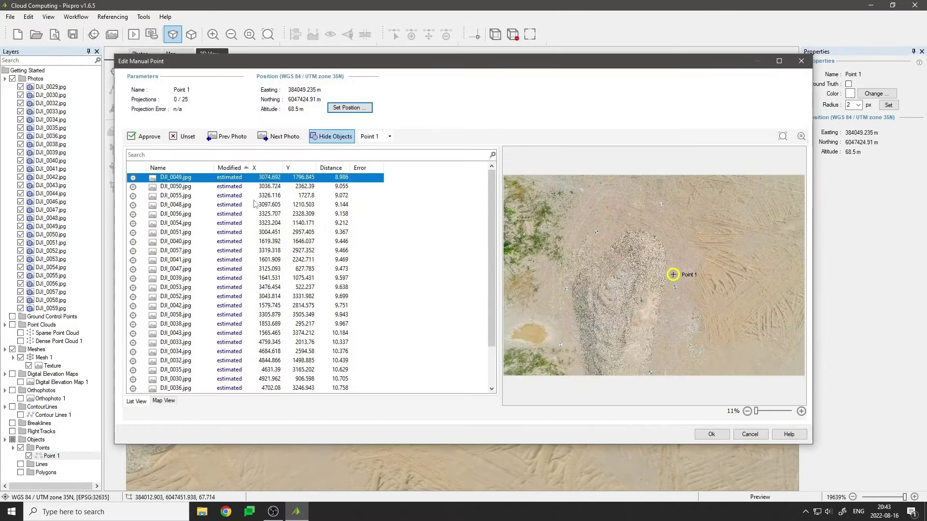
{"action": "left_click_drag", "start_coordinate": [184, 189], "coordinate": [187, 233]}
{"action": "scroll", "coordinate": [676, 279], "scroll_direction": "up", "scroll_amount": 10}
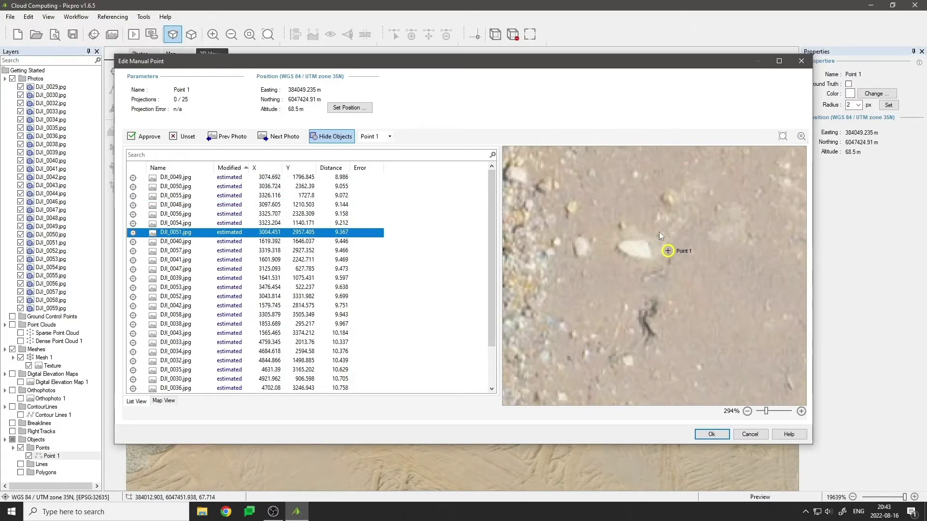
Pin Point 1 at the pebble in DJI_0049, DJI_0050, DJI_0055 and DJI_0056, confirm, and hide the cameras.
{"action": "left_click", "coordinate": [184, 179]}
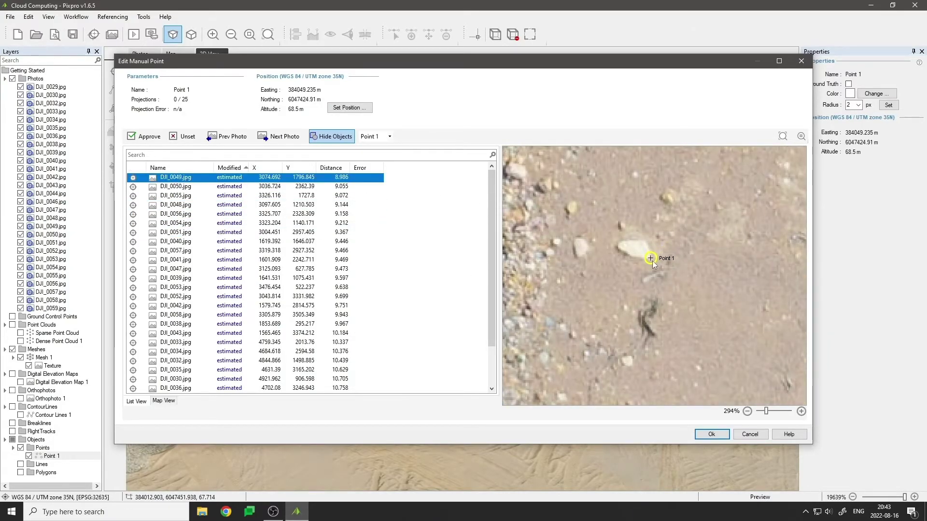
{"action": "left_click", "coordinate": [652, 260]}
{"action": "left_click", "coordinate": [633, 264]}
{"action": "left_click", "coordinate": [175, 197]}
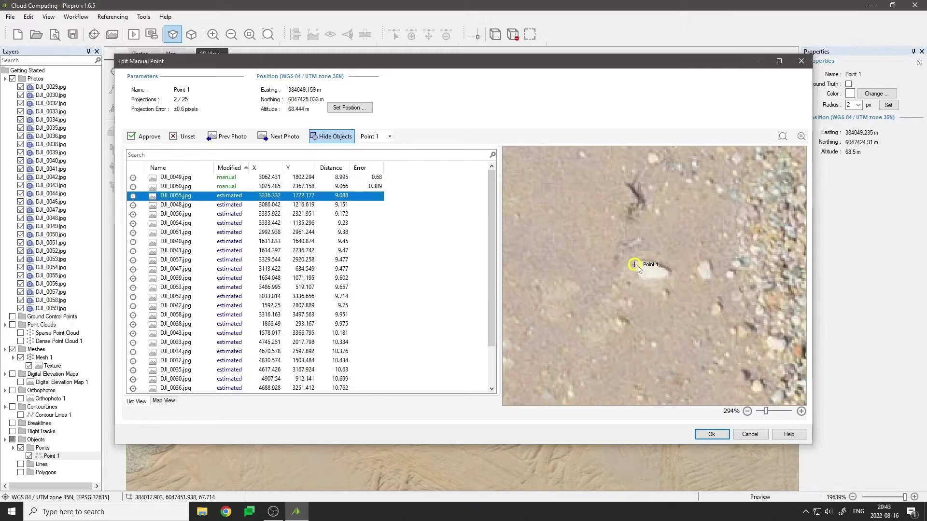
{"action": "left_click", "coordinate": [633, 261]}
{"action": "left_click", "coordinate": [164, 215]}
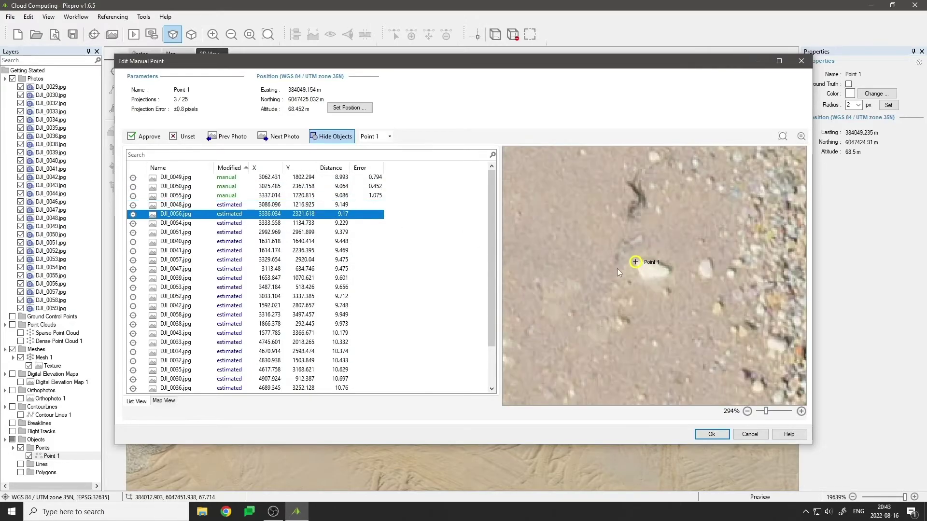
{"action": "left_click", "coordinate": [635, 261]}
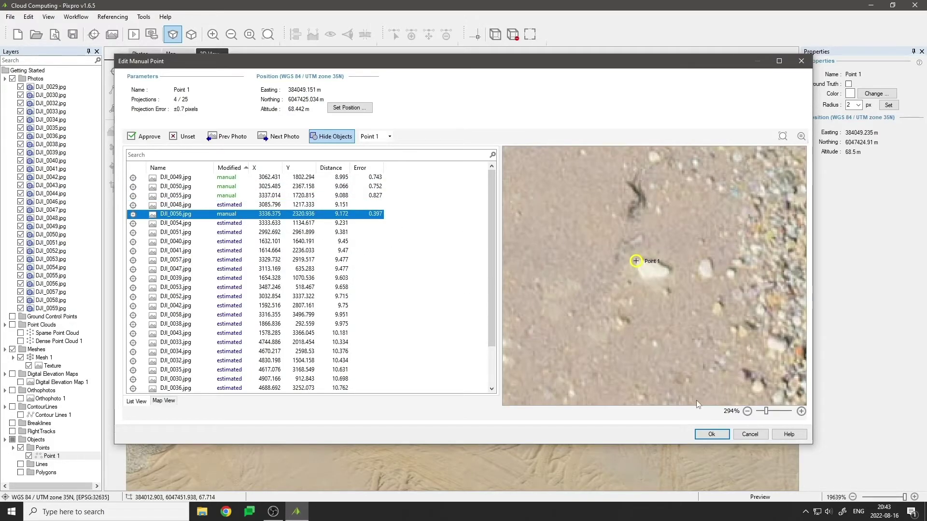
{"action": "left_click", "coordinate": [712, 434]}
{"action": "left_click", "coordinate": [13, 78]}
Draw Line 1 across the gravel pile and begin Line 2 at a second point.
{"action": "left_click", "coordinate": [116, 90]}
{"action": "left_click", "coordinate": [294, 307]}
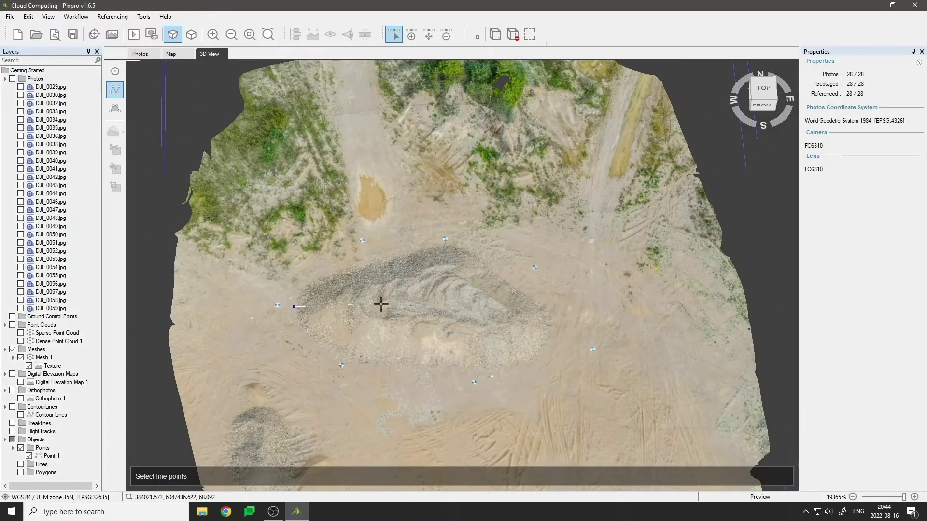
{"action": "left_click", "coordinate": [553, 323]}
{"action": "right_click", "coordinate": [553, 323]}
{"action": "left_click_drag", "start_coordinate": [486, 222], "coordinate": [489, 283]}
{"action": "left_click", "coordinate": [493, 333]}
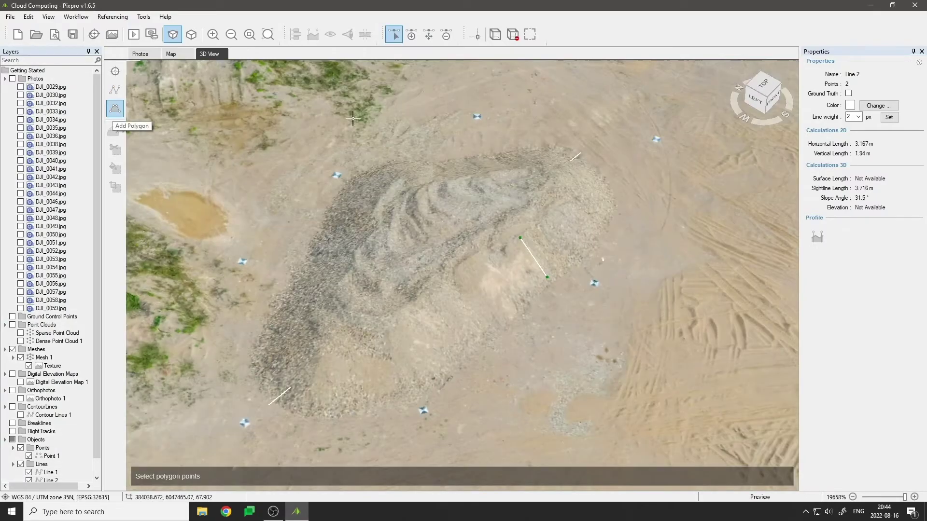
Outline the gravel pile with a seven-sided polygon measurement.
{"action": "left_click", "coordinate": [482, 143]}
{"action": "left_click", "coordinate": [326, 163]}
{"action": "left_click", "coordinate": [222, 389]}
{"action": "left_click", "coordinate": [341, 451]}
{"action": "left_click", "coordinate": [523, 383]}
{"action": "left_click", "coordinate": [636, 222]}
{"action": "left_click", "coordinate": [612, 137]}
{"action": "right_click", "coordinate": [611, 138]}
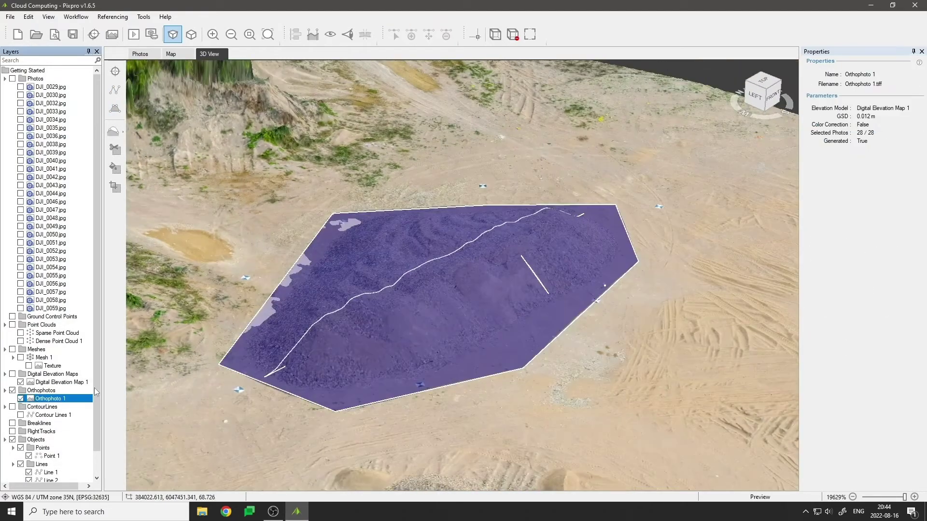
{"action": "mouse_move", "coordinate": [434, 270]}
{"action": "left_mouse_down"}
{"action": "mouse_move", "coordinate": [374, 294]}
{"action": "mouse_move", "coordinate": [240, 384]}
{"action": "mouse_move", "coordinate": [296, 354]}
{"action": "left_mouse_up"}
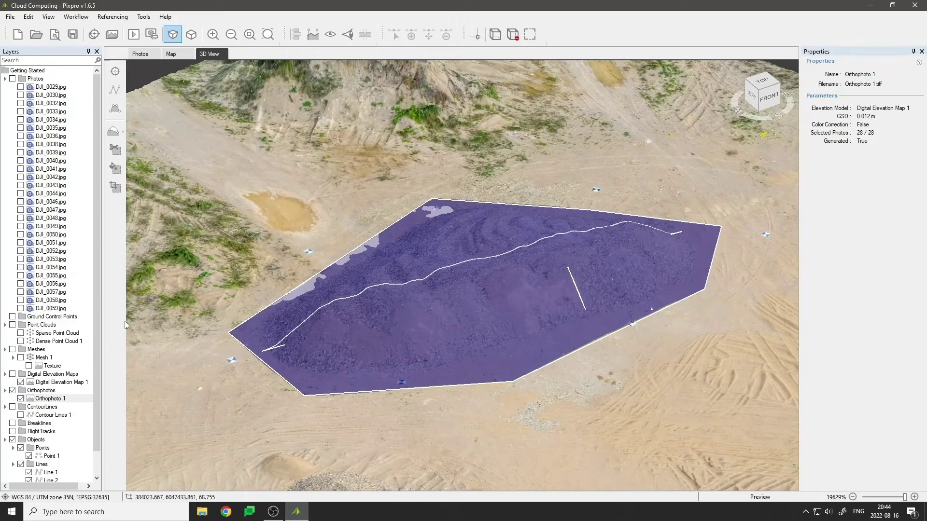
Review the context menus of Dense Point Cloud 1, Mesh 1 and Digital Elevation Map 1.
{"action": "left_click", "coordinate": [66, 342]}
{"action": "right_click", "coordinate": [66, 342]}
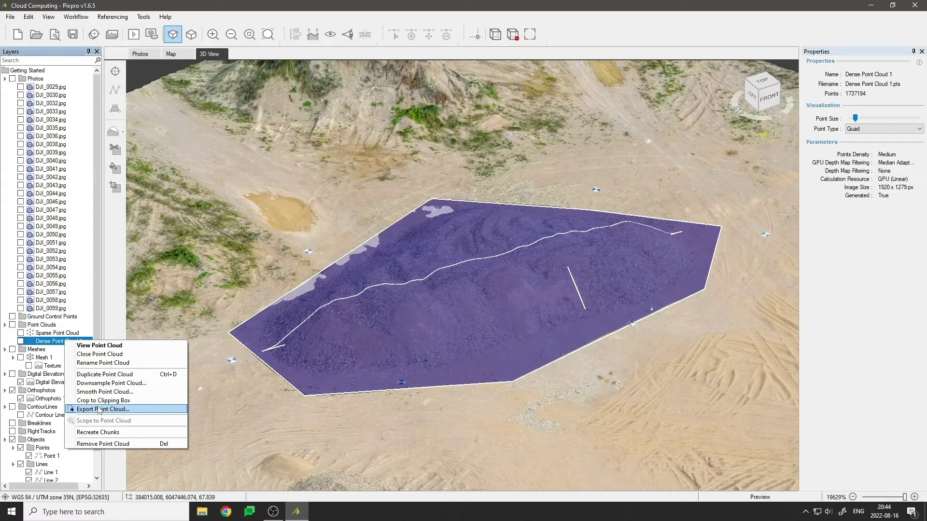
{"action": "left_click", "coordinate": [44, 358]}
{"action": "right_click", "coordinate": [43, 358]}
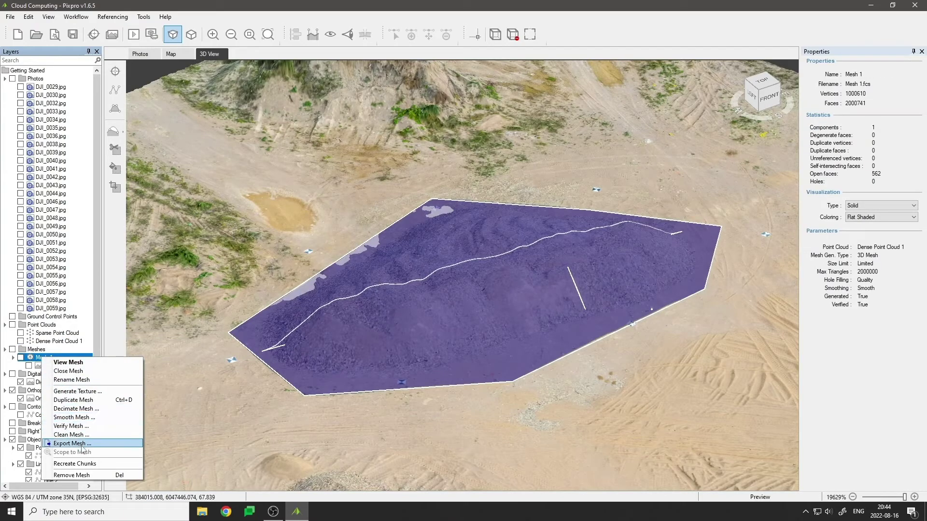
{"action": "left_click", "coordinate": [39, 382]}
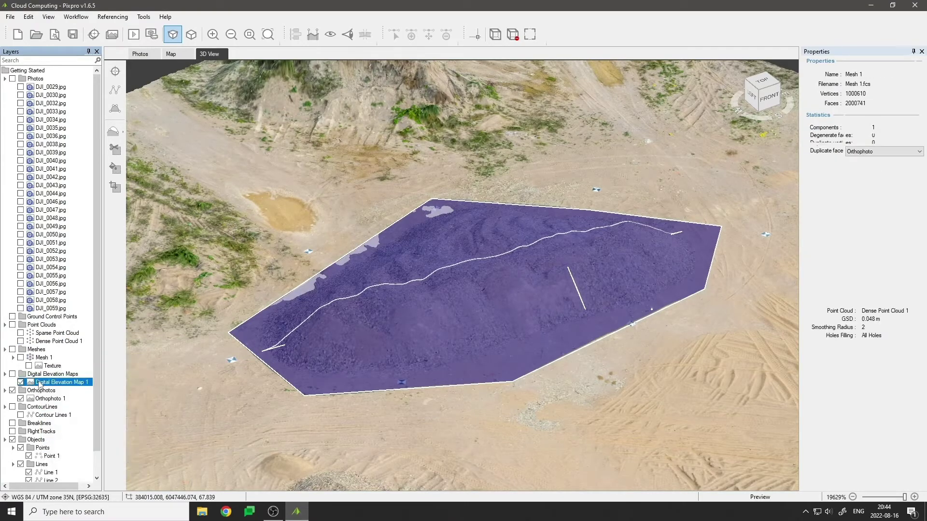
{"action": "right_click", "coordinate": [38, 381]}
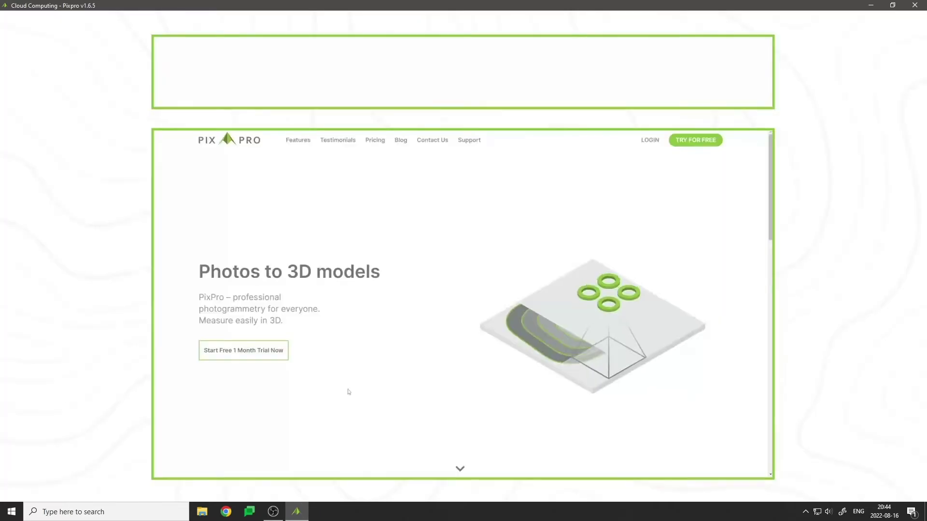